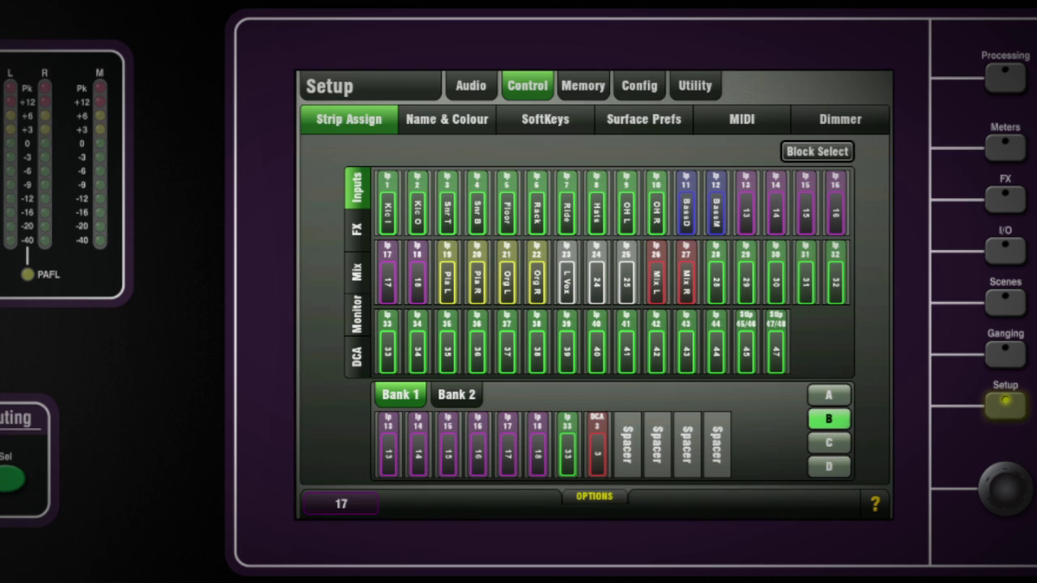
Look through the surface preferences, SoftKeys, channel naming and strip assignment settings, including the Bank 2 strips on layers C and D.
left_click(644, 119)
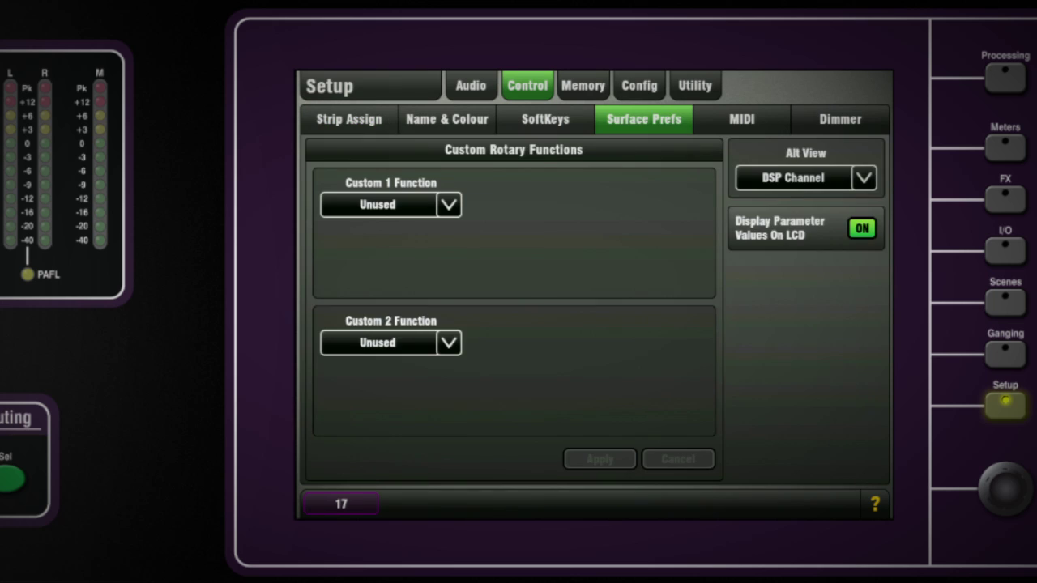
left_click(545, 119)
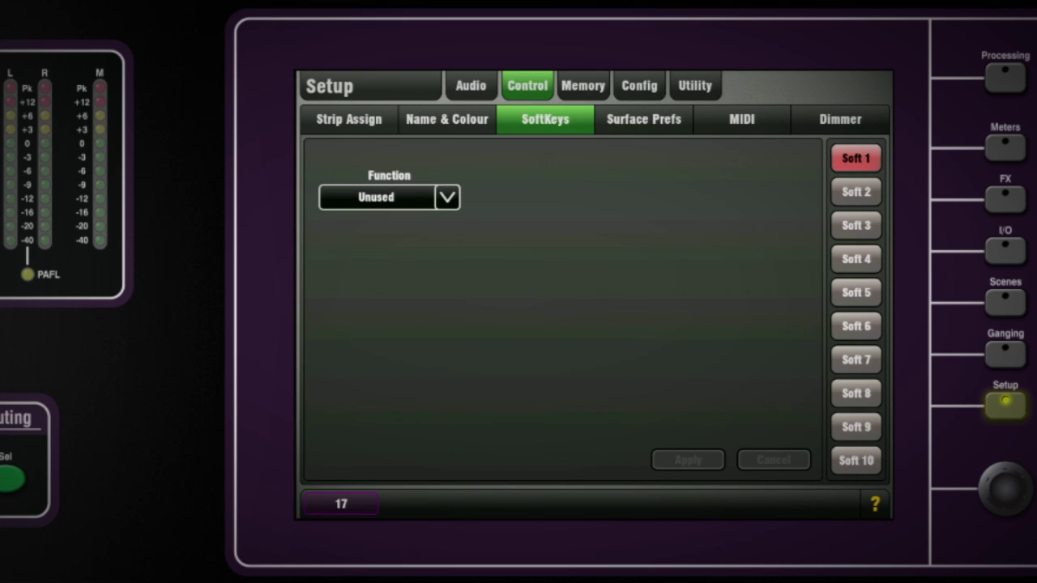
left_click(447, 119)
left_click(349, 120)
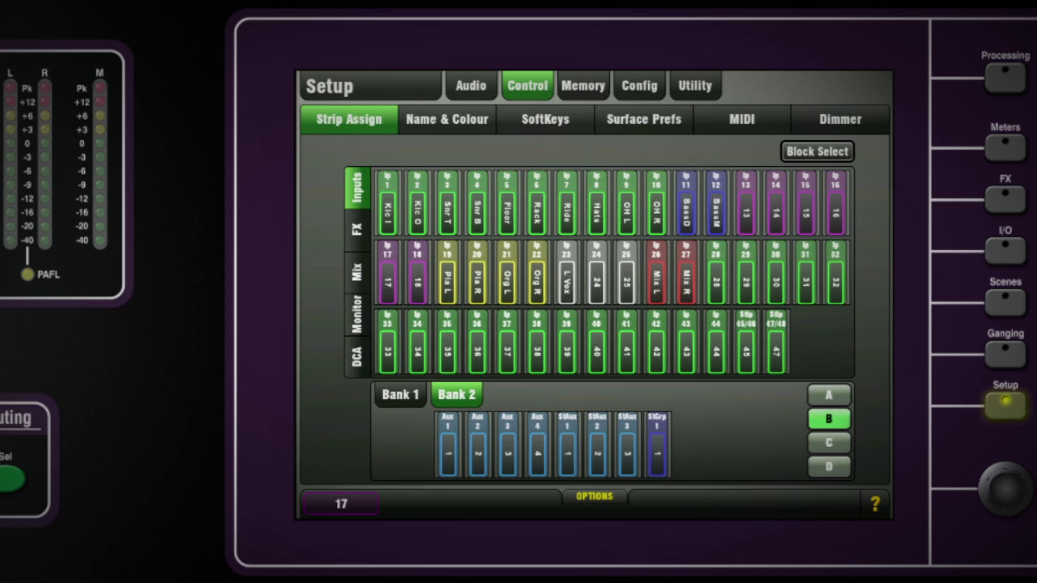
left_click(828, 442)
left_click(828, 467)
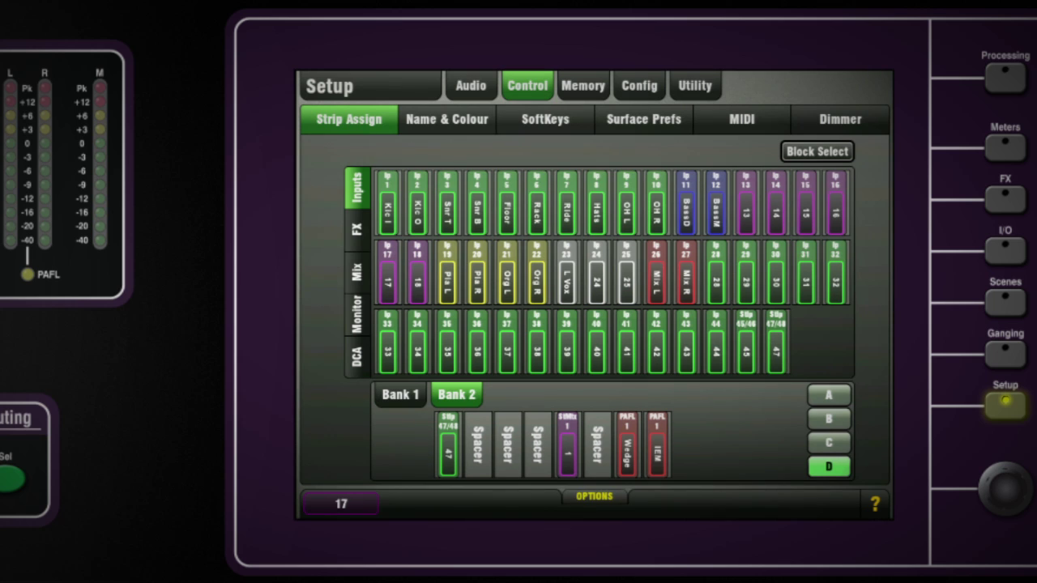
Review the shows stored on the GLD and the strip assignment options.
left_click(583, 85)
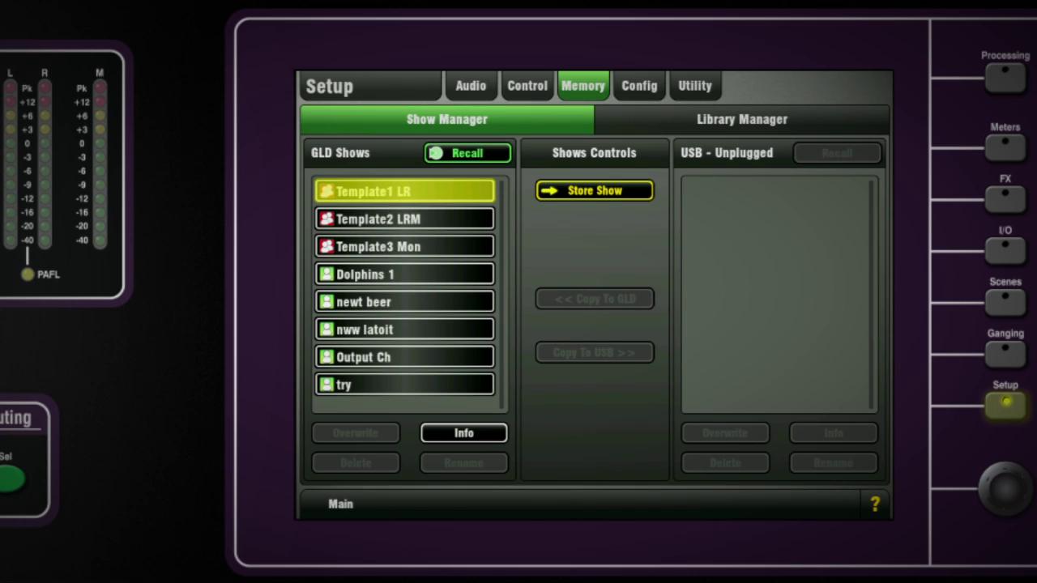
left_click(528, 85)
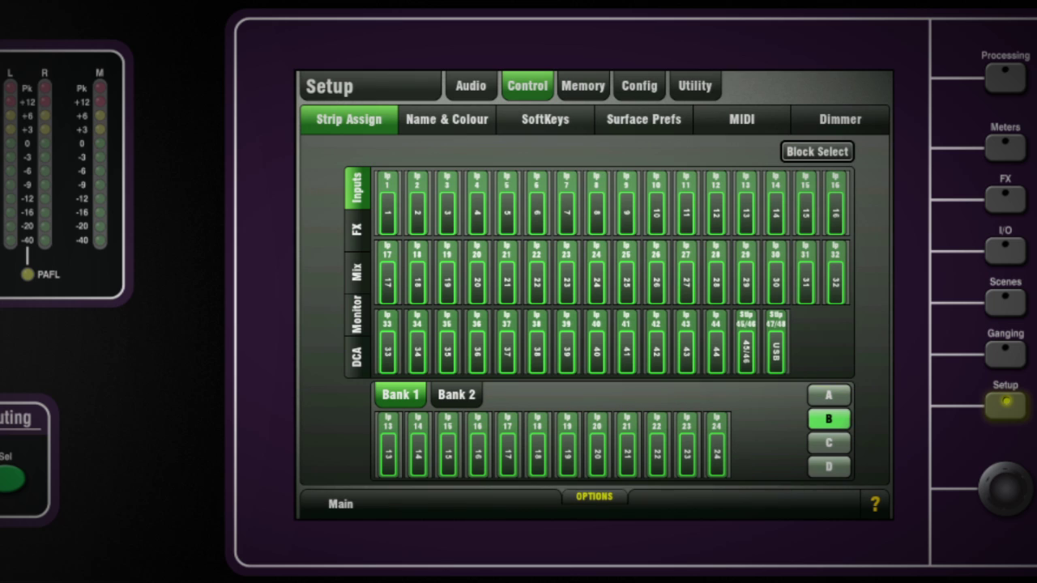
left_click(594, 497)
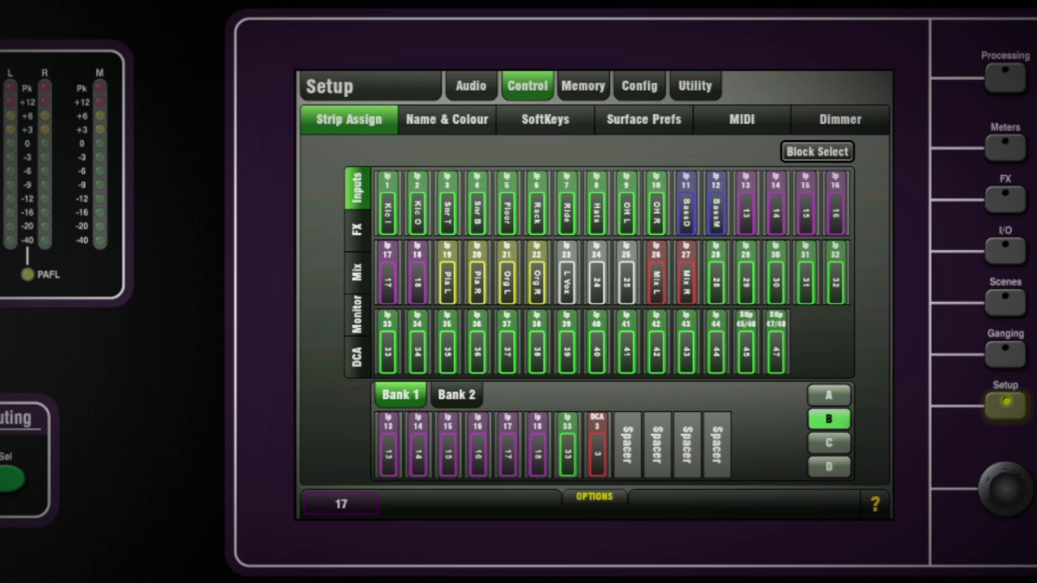
Place two spacers directly before input 33 on Bank 1 layer B and replace the DCA 3 strip with DCA 4.
left_click_drag(716, 445, 567, 445)
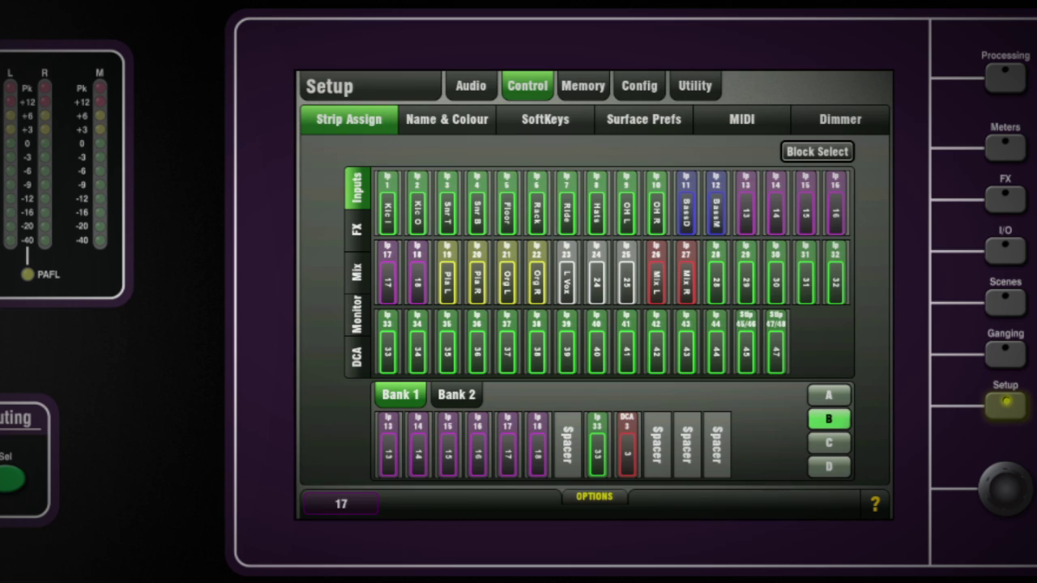
left_click_drag(716, 444, 597, 445)
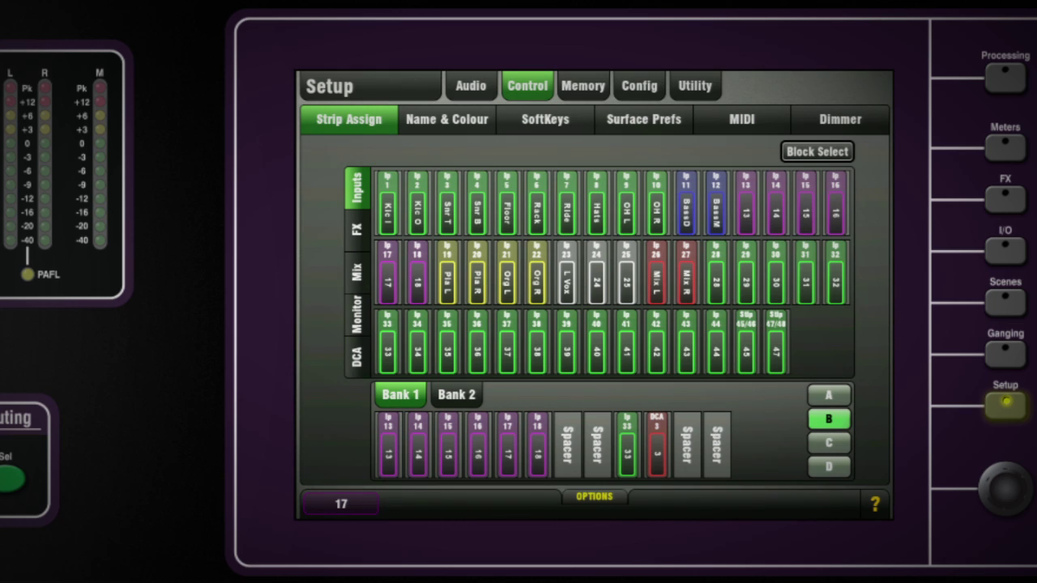
mouse_move(537, 444)
left_mouse_down()
mouse_move(394, 445)
mouse_move(538, 445)
left_mouse_up()
left_click(356, 357)
left_click_drag(477, 203, 657, 445)
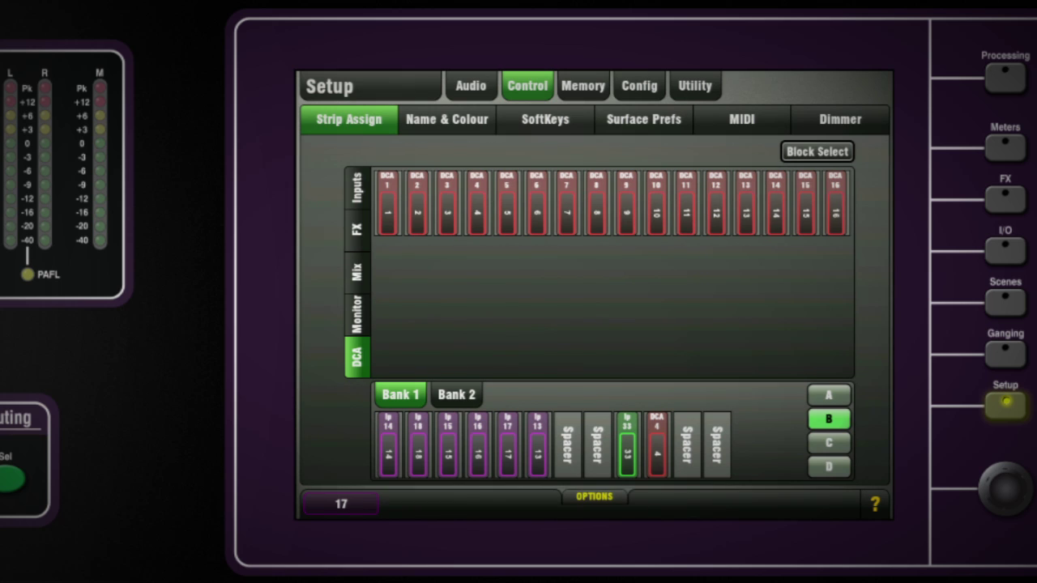
left_click(357, 314)
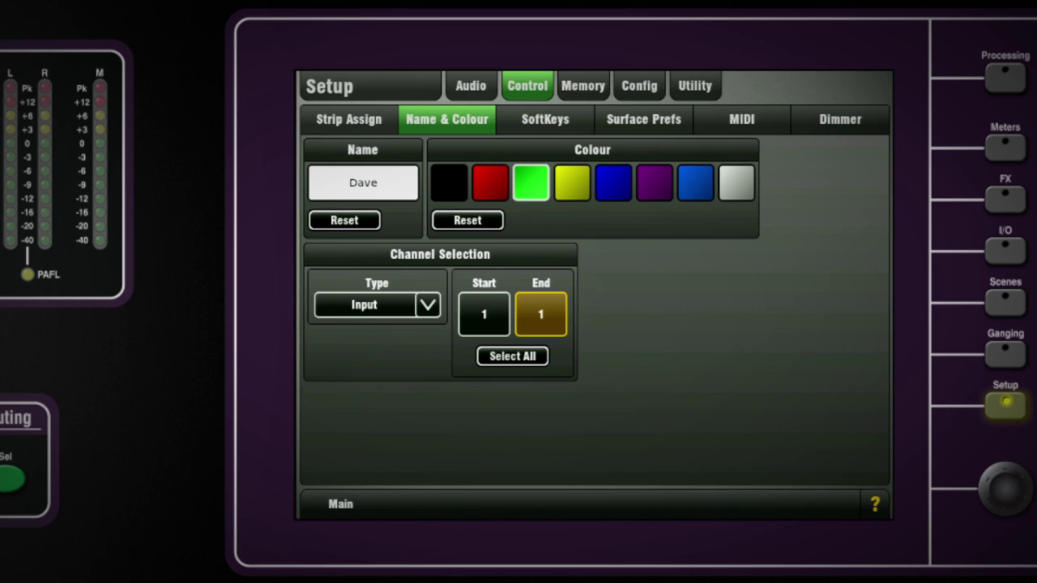
Set the channel selection to inputs 1 through 6 and colour them dark blue.
left_click(376, 305)
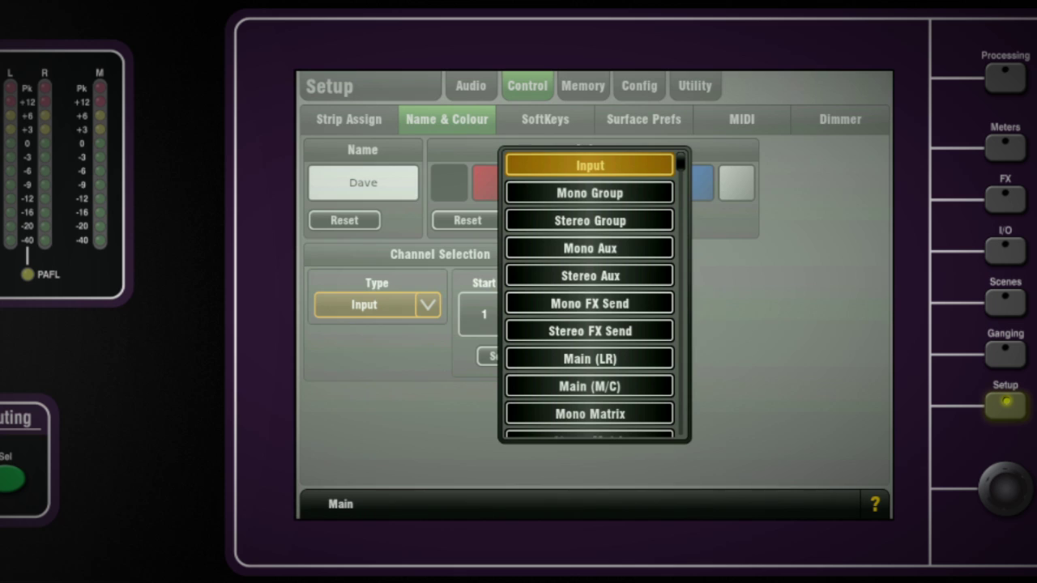
left_click(590, 165)
left_click(540, 314)
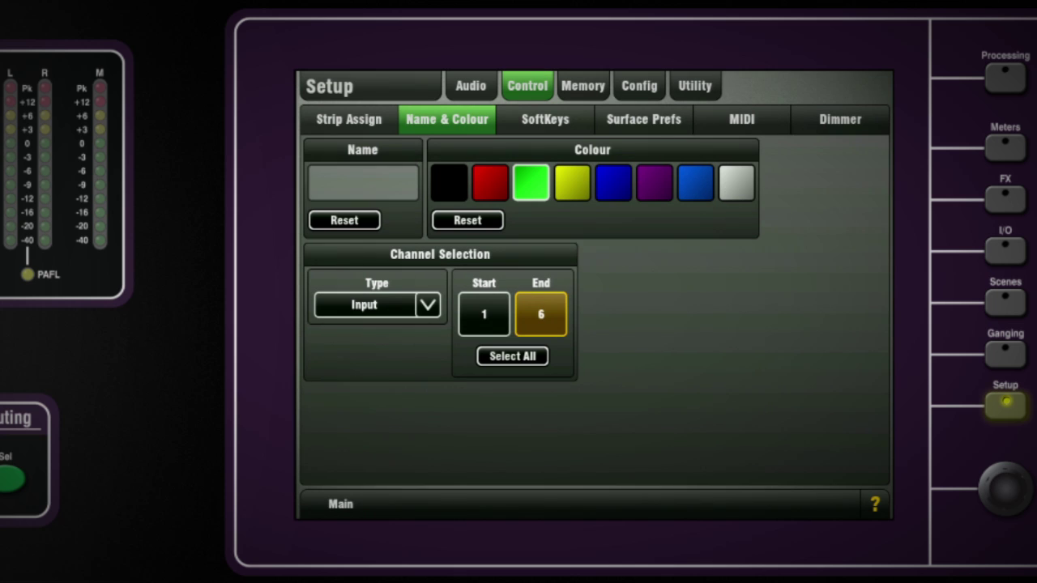
left_click(613, 182)
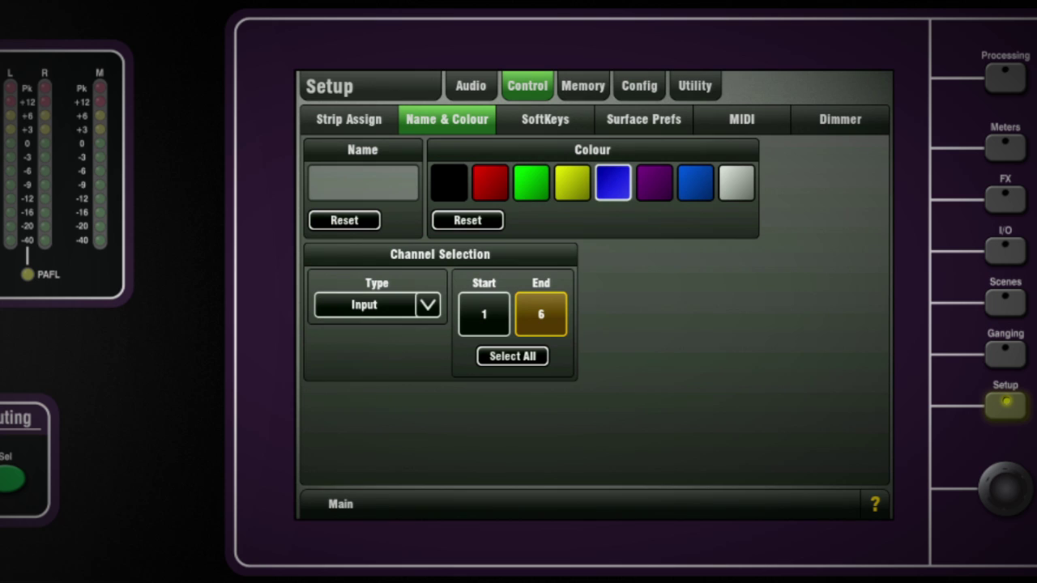
Adjust the start channel, enter a performer's first name as the channel name, and store it in the first preset name slot.
left_click(484, 314)
scroll(484, 314, "up", 1)
left_click(363, 183)
left_click(373, 309)
left_click(648, 309)
left_click(660, 240)
left_click(674, 274)
left_click(481, 240)
left_click(361, 394)
left_click(829, 427)
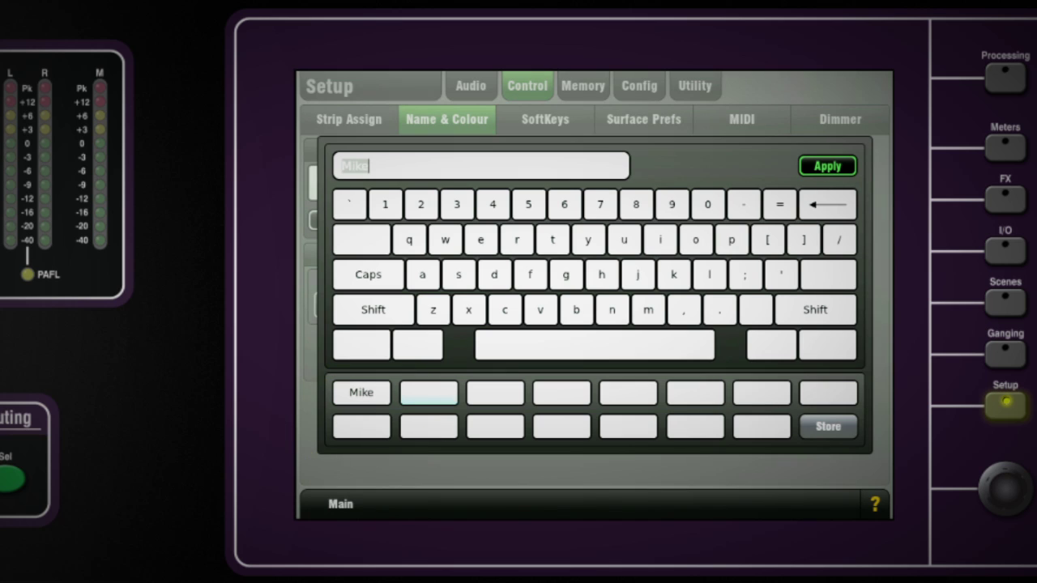
Erase the channel name and enter a different performer's first name in its place.
left_click(829, 204)
left_click(828, 204)
left_click(828, 204)
left_click(828, 205)
left_click(373, 310)
left_click(494, 274)
left_click(422, 275)
left_click(541, 310)
left_click(480, 240)
Turn on Display Parameter Values On LCD in the surface preferences.
left_click(583, 85)
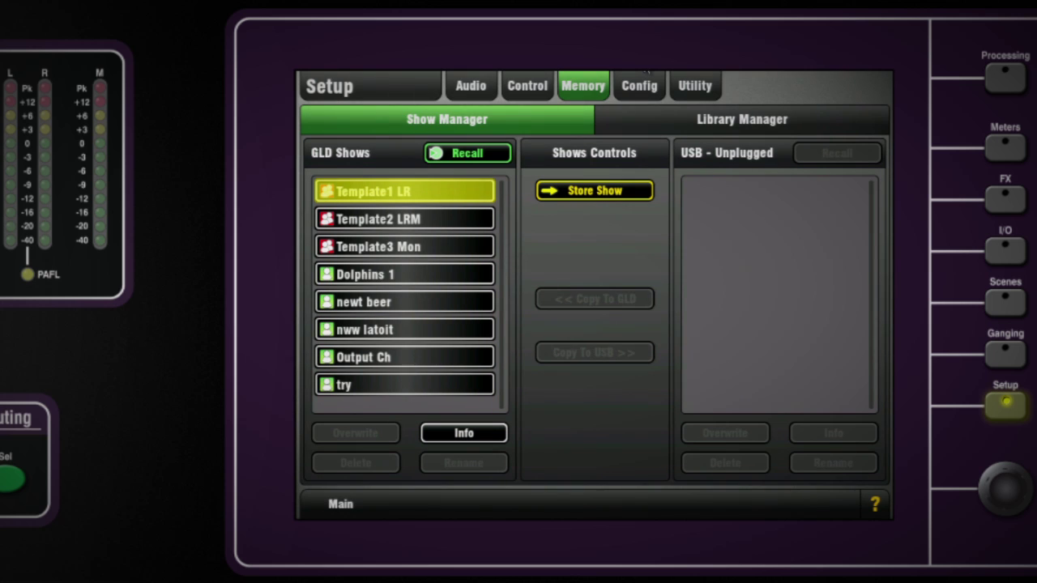
left_click(527, 85)
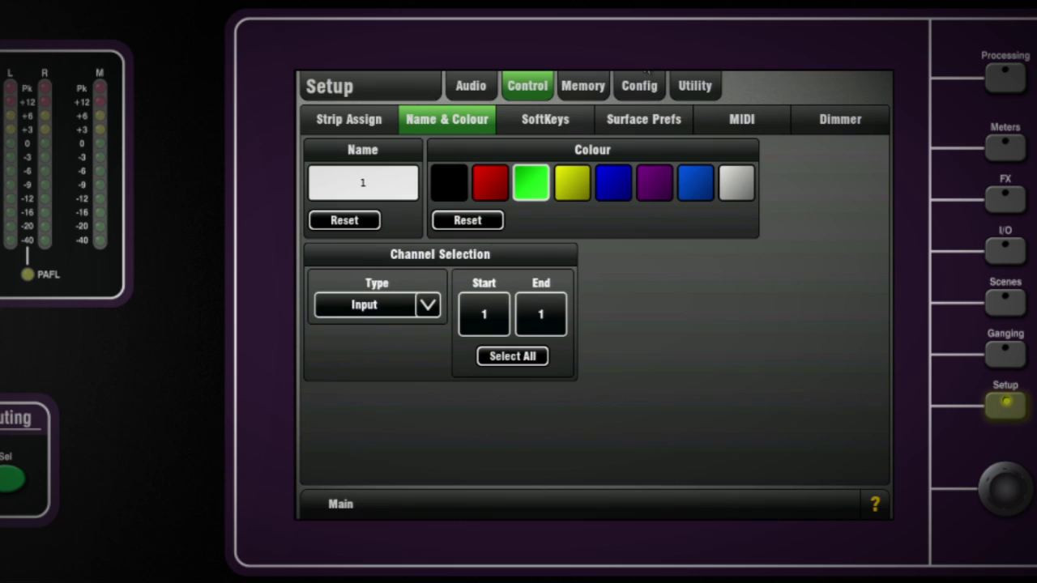
left_click(644, 119)
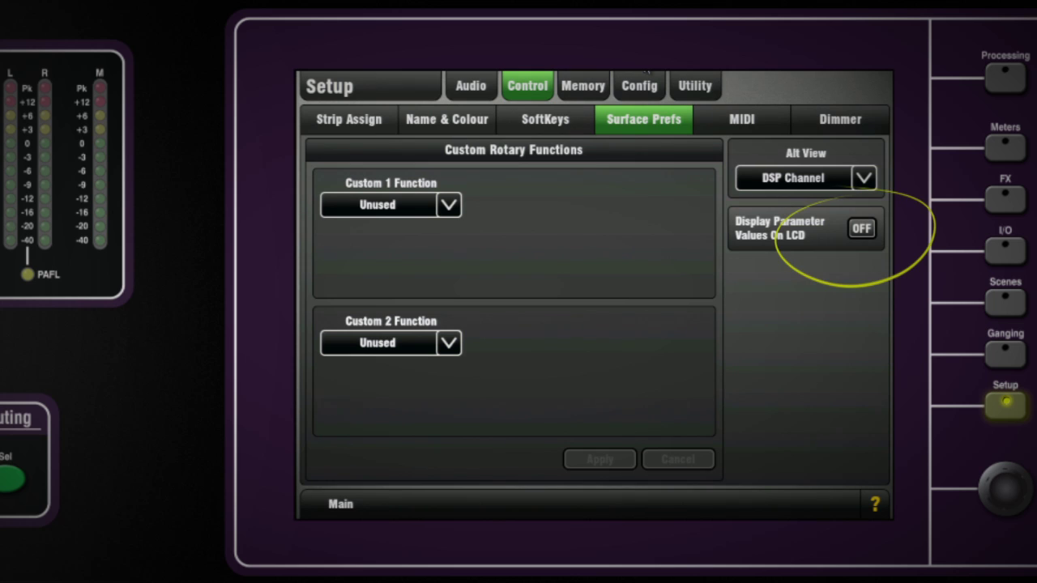
left_click(862, 228)
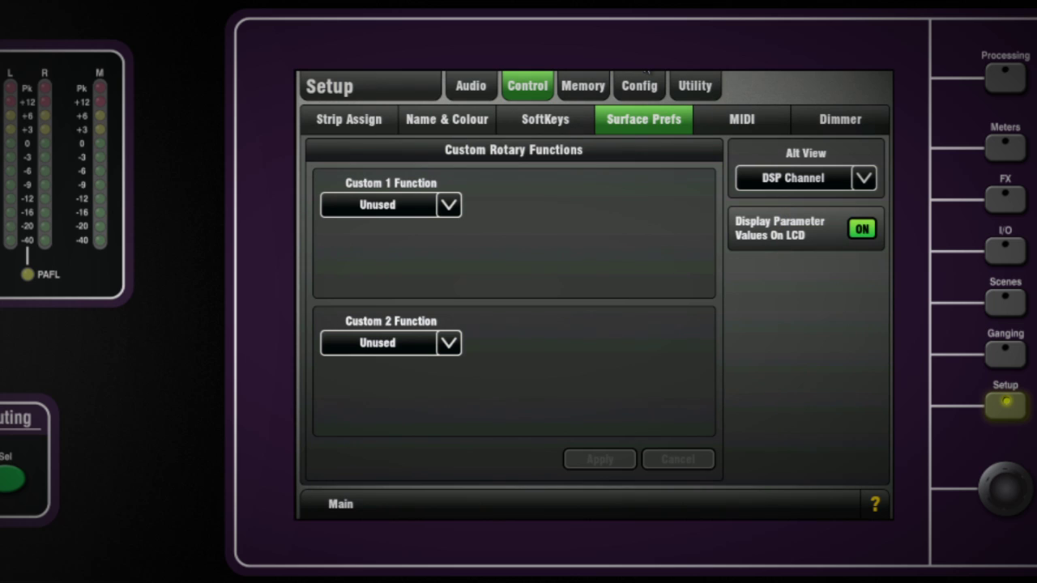